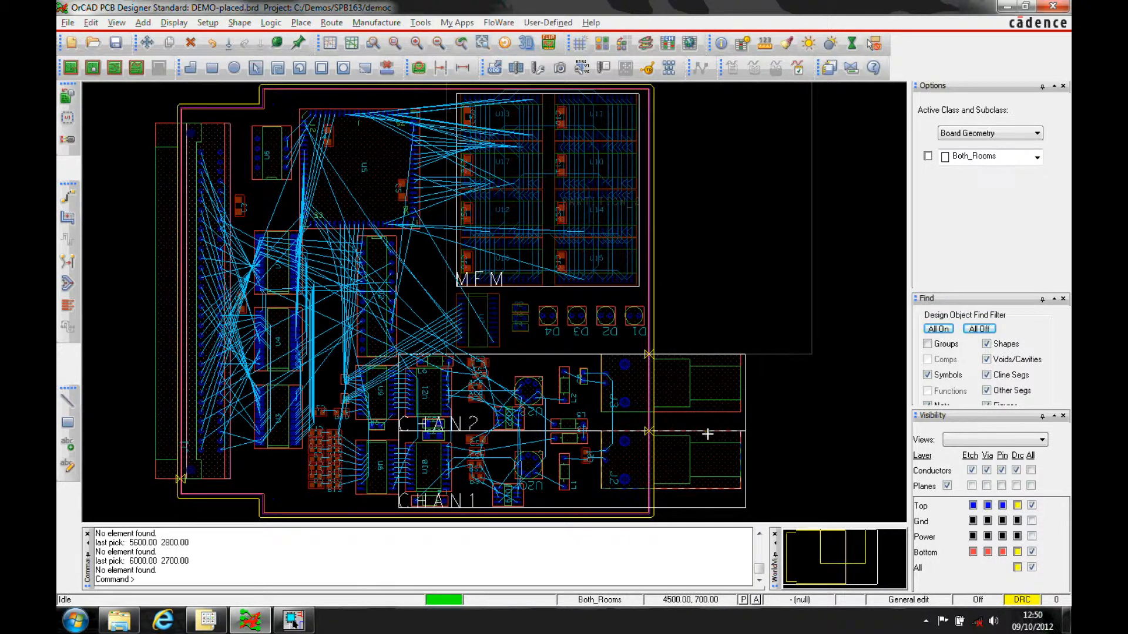
scroll(211, 480, up, 5)
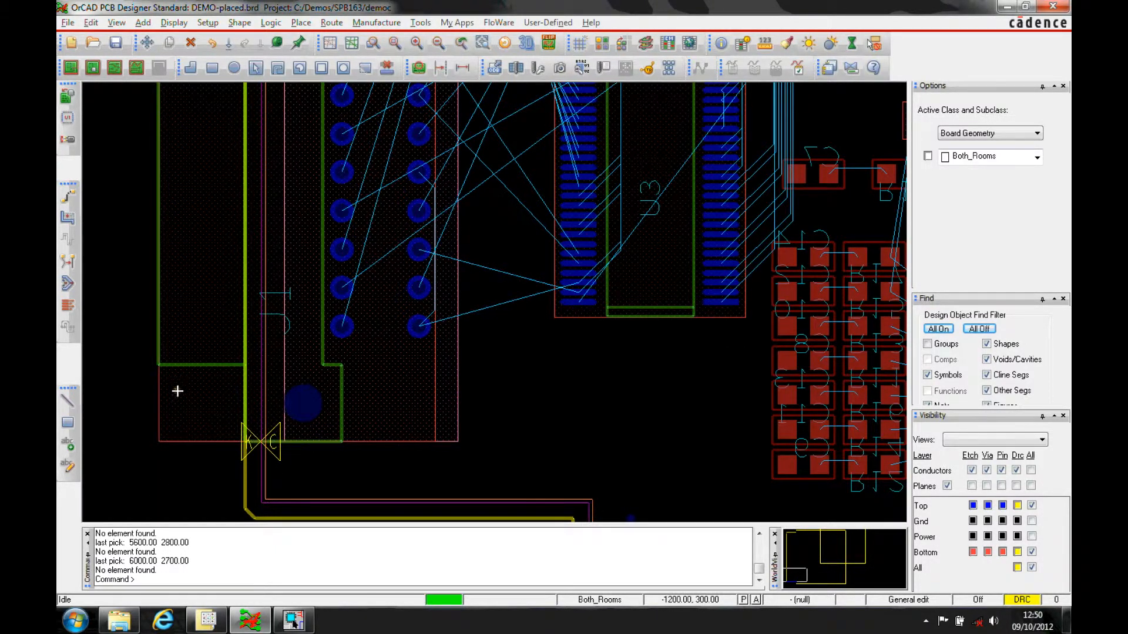
scroll(441, 330, down, 2)
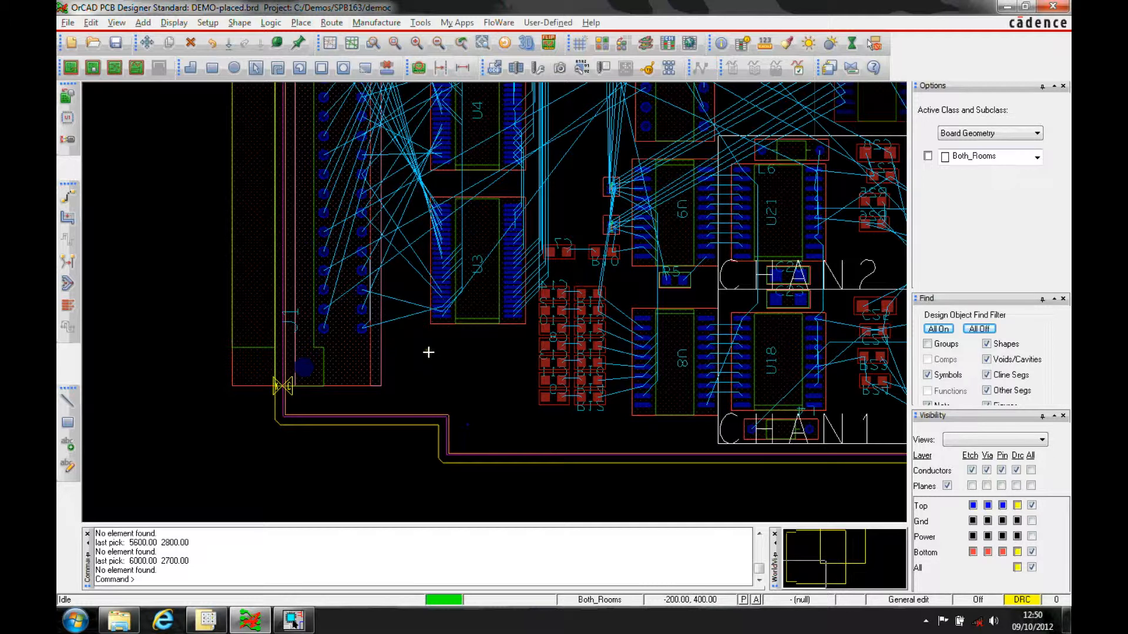
Start the Edit > Properties command on the board design.
key(Right)
key(Right)
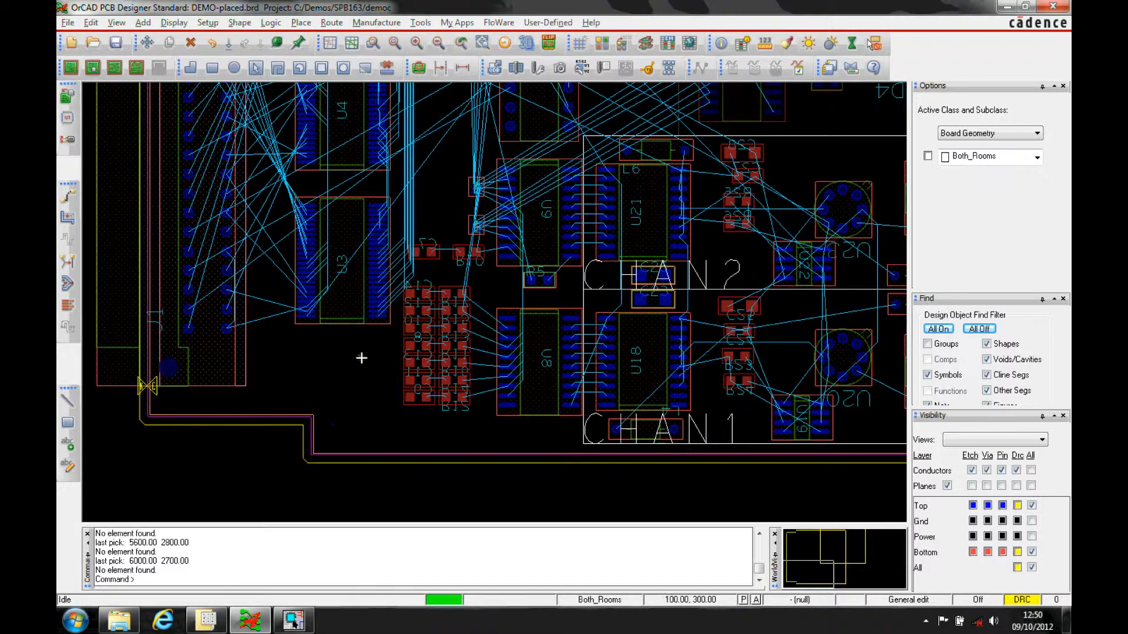
key(Left)
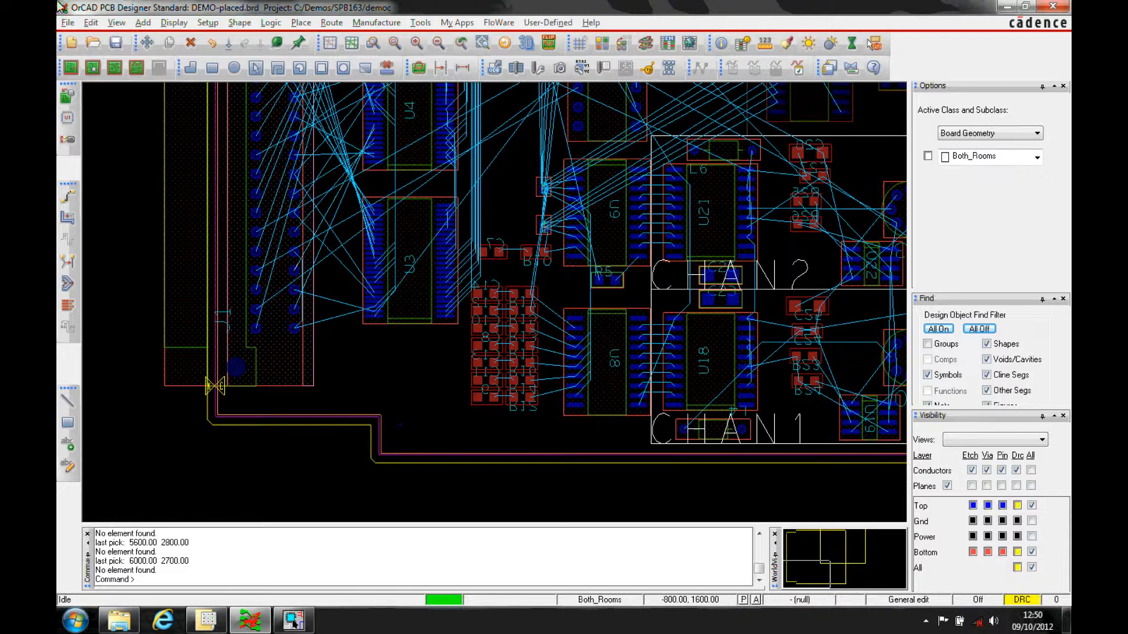
click(91, 23)
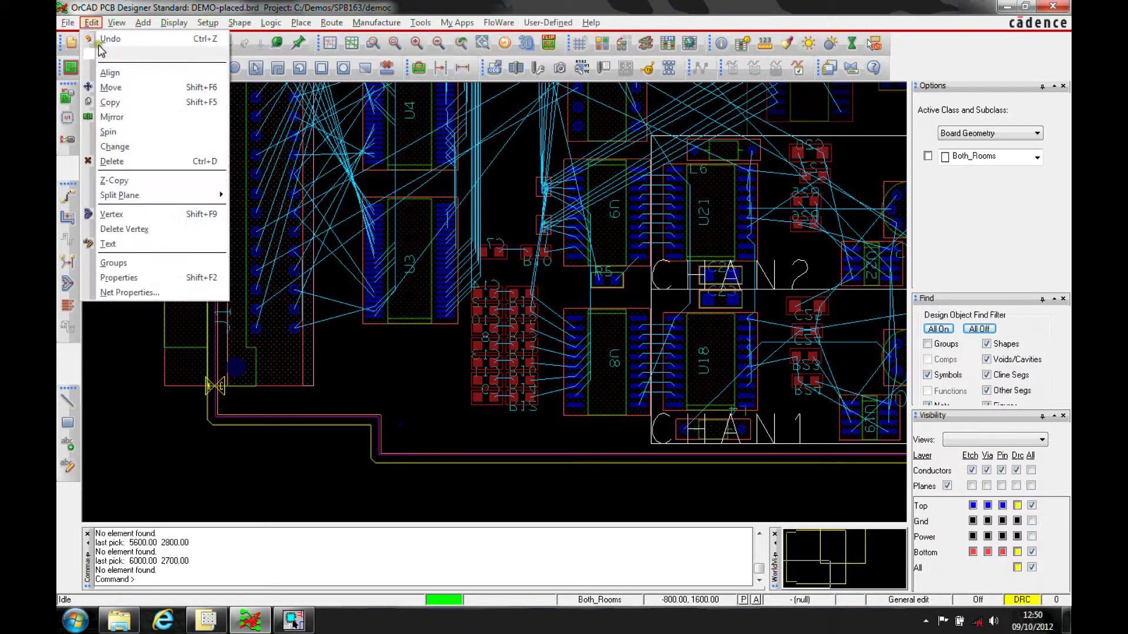
click(132, 277)
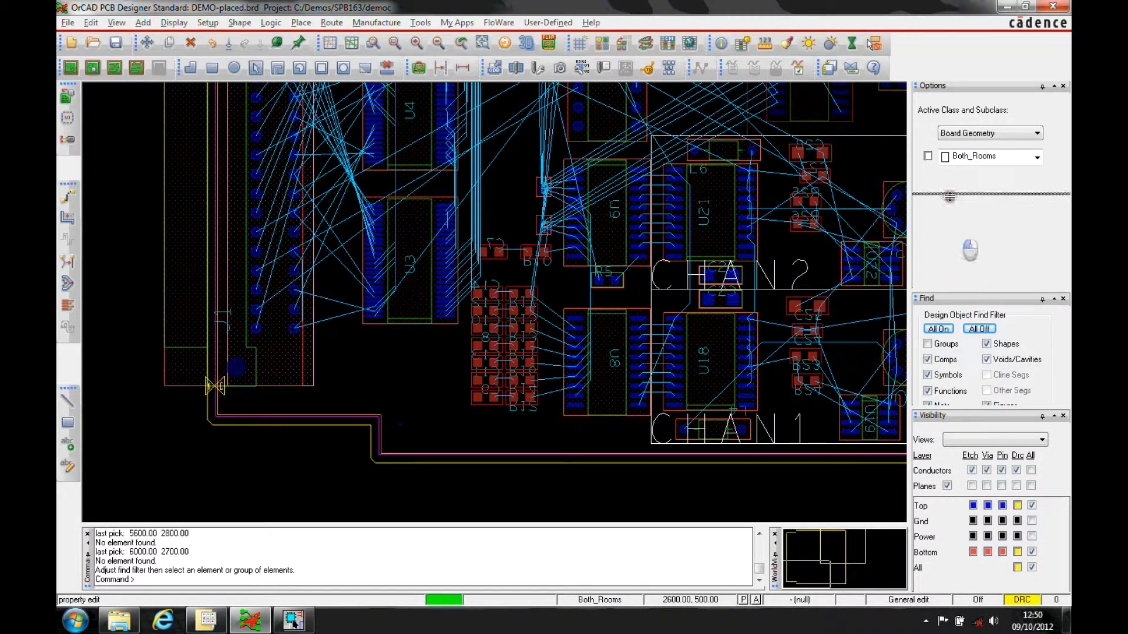
Restrict the Find filter to Shapes only after turning all object types off.
drag(963, 289, 962, 196)
click(980, 226)
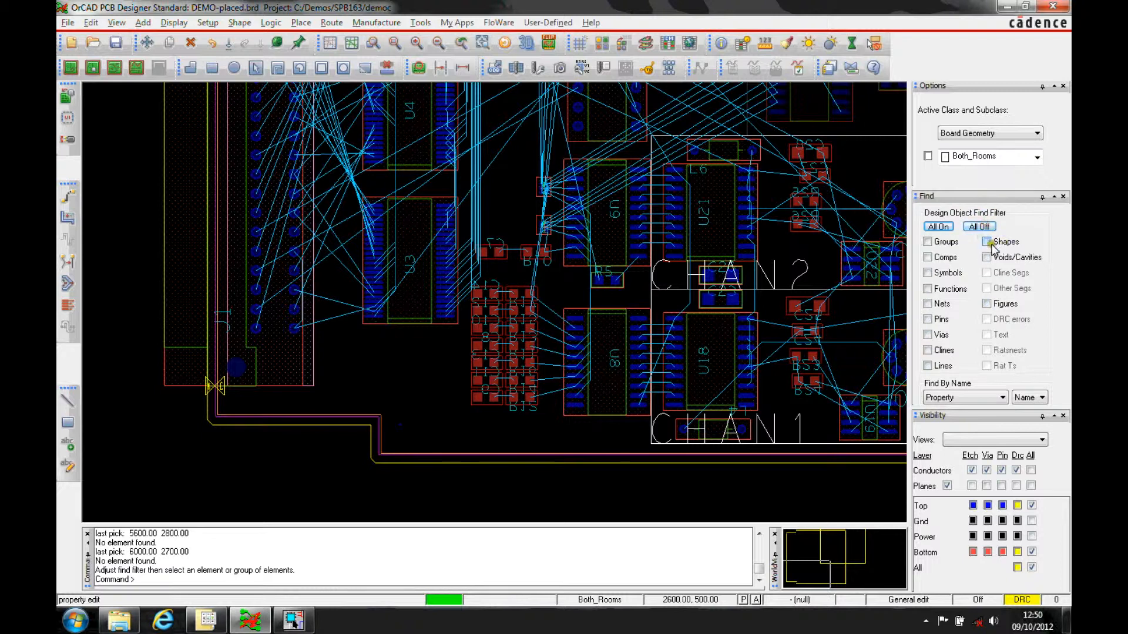
click(987, 243)
mouse_move(185, 370)
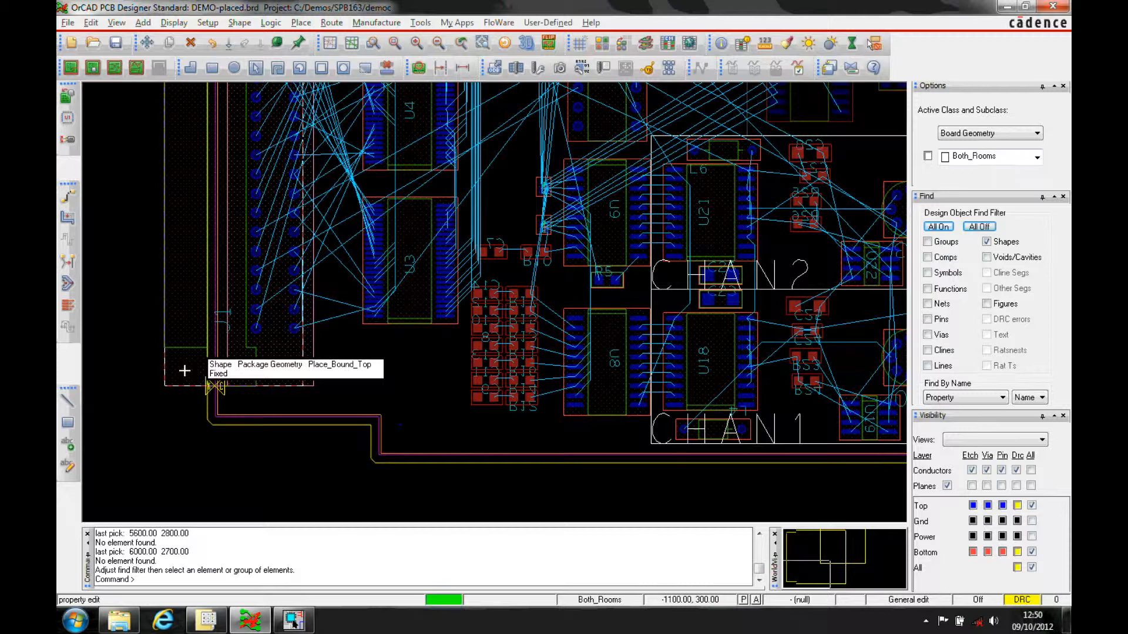
Assign Nodrc_Component_Board_Overlap to J1's Place_Bound_Top shape and confirm the edit.
click(184, 371)
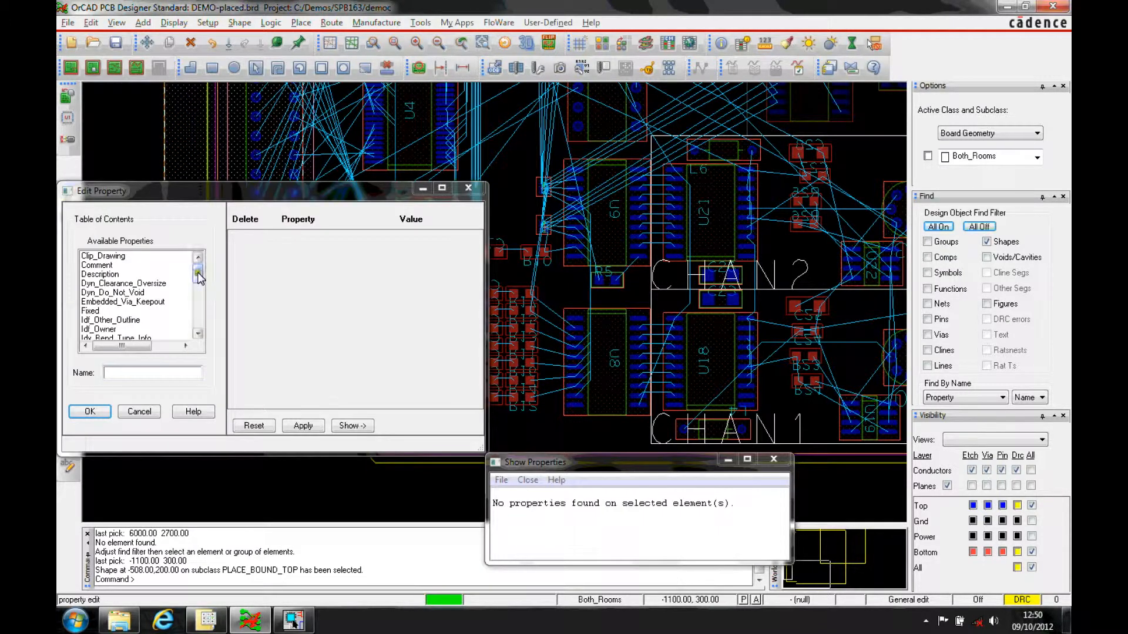
drag(198, 274, 199, 298)
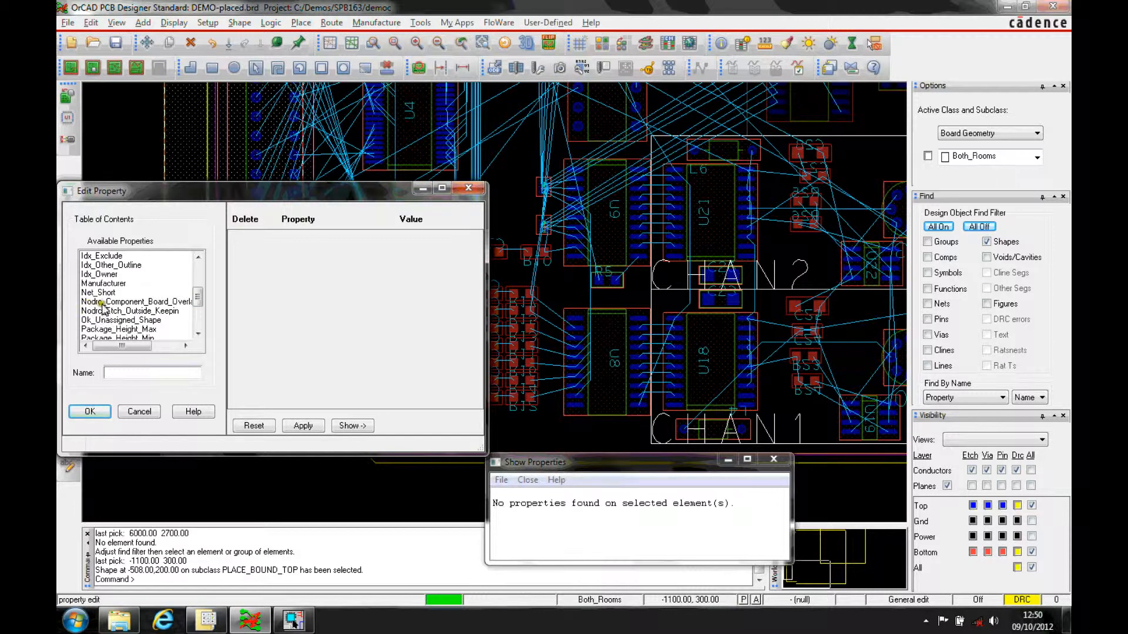
click(137, 301)
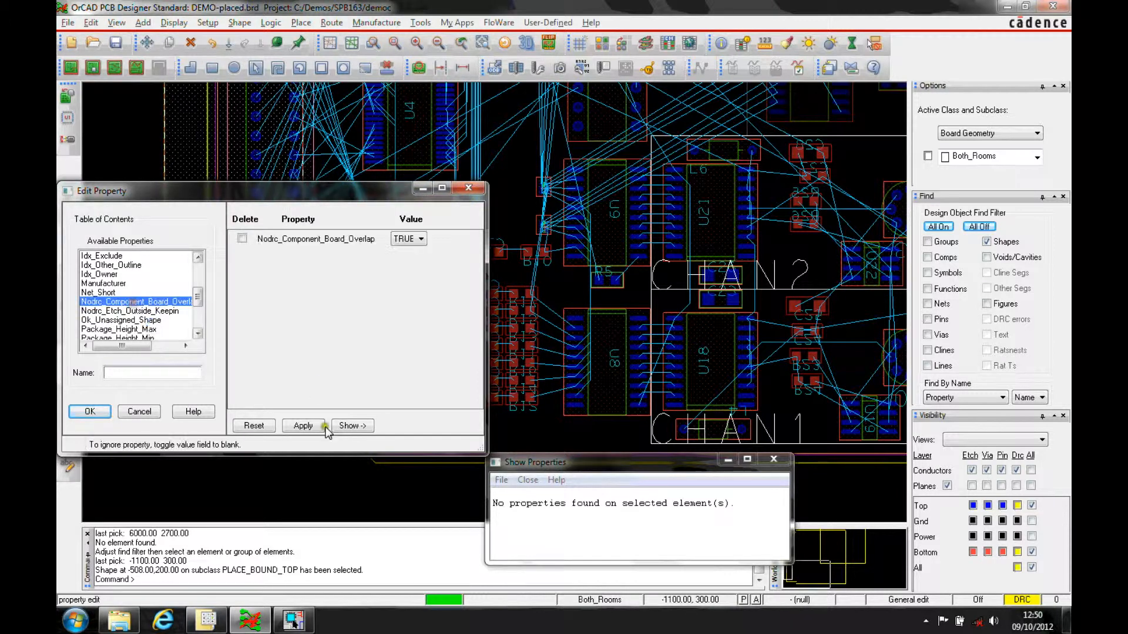
click(301, 427)
drag(348, 193, 628, 181)
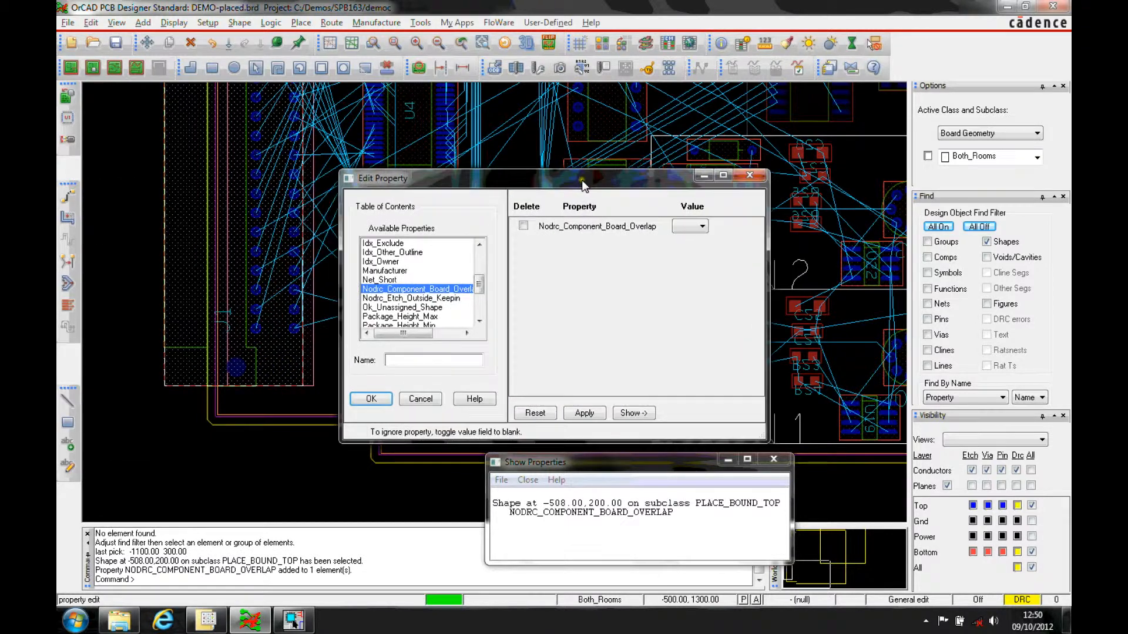
click(371, 400)
scroll(413, 383, right, 3)
scroll(731, 361, right, 3)
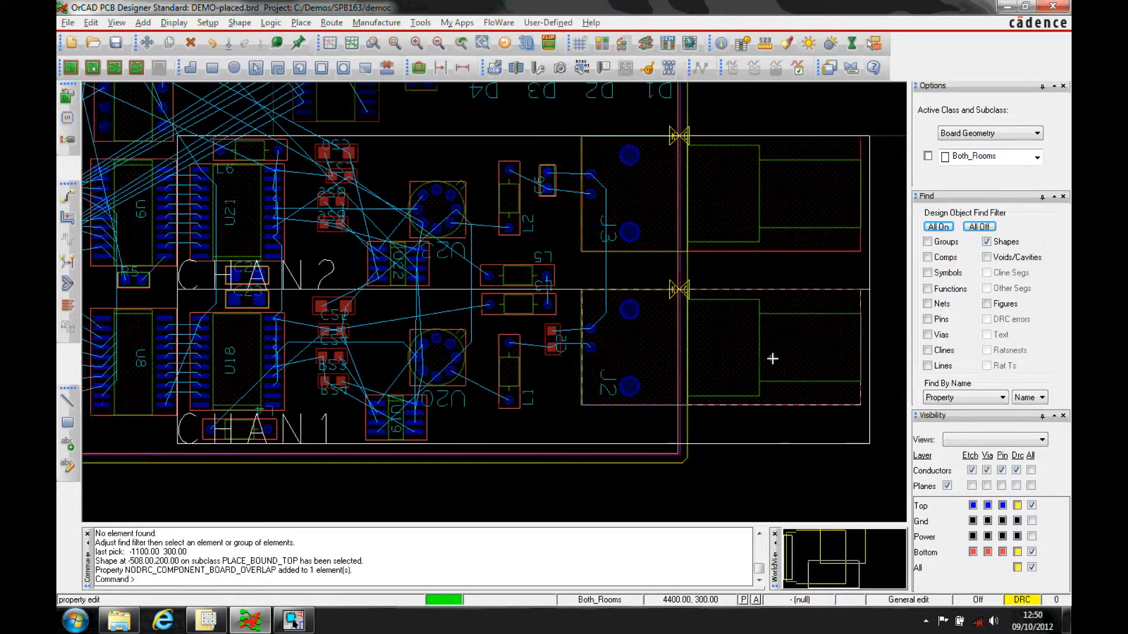
scroll(740, 353, right, 2)
Assign Nodrc_Component_Board_Overlap to connector J2's top place-bound shape.
click(744, 316)
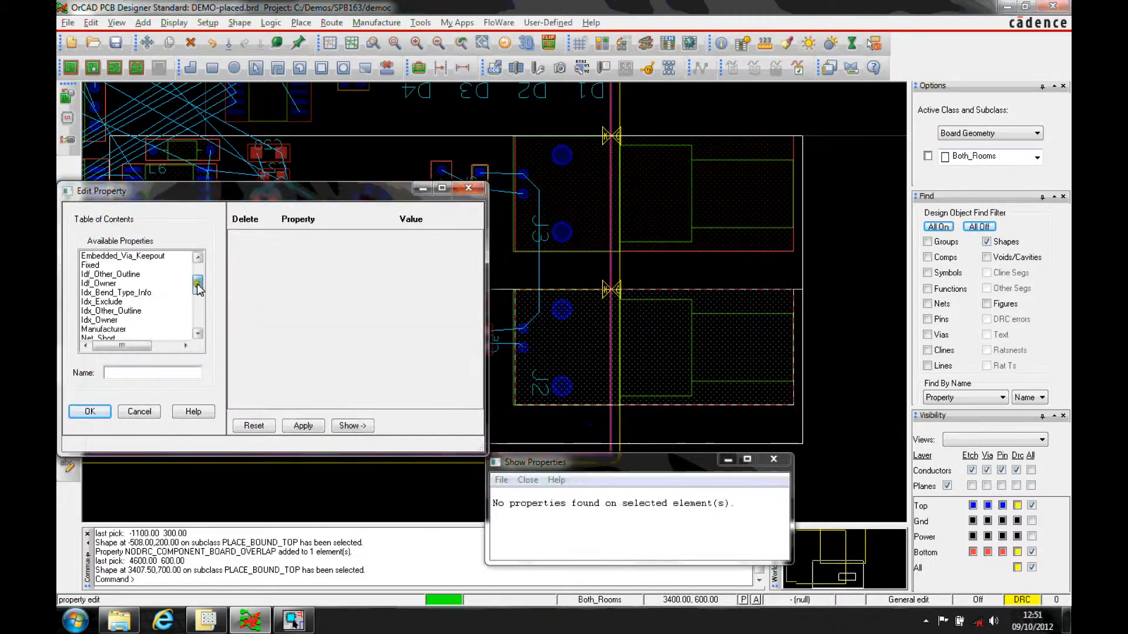
drag(197, 285, 198, 298)
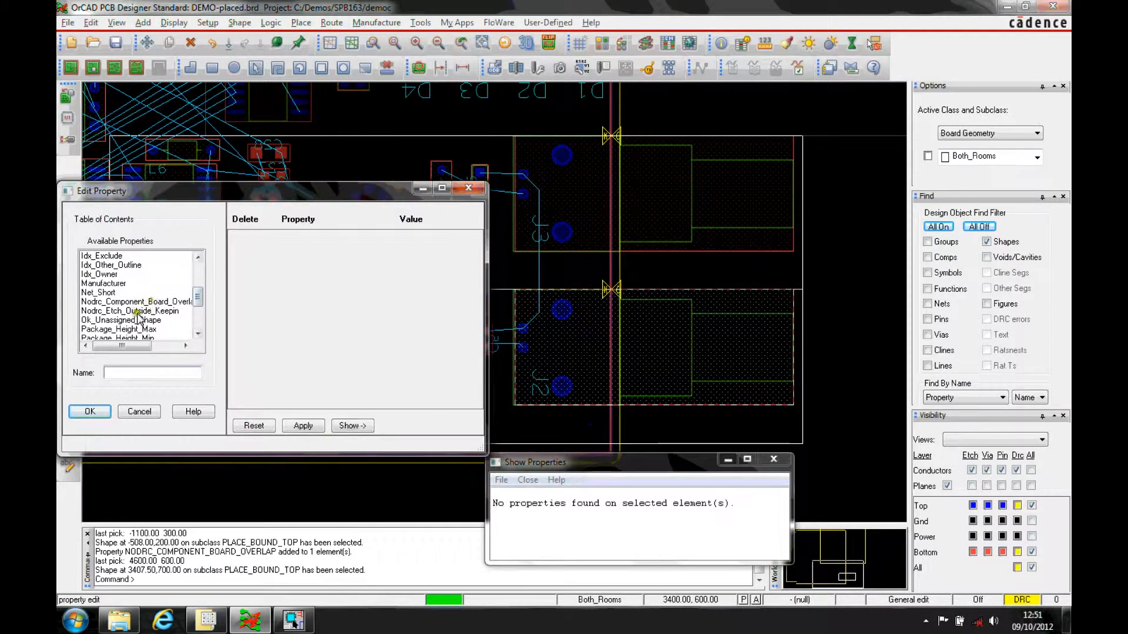
click(137, 301)
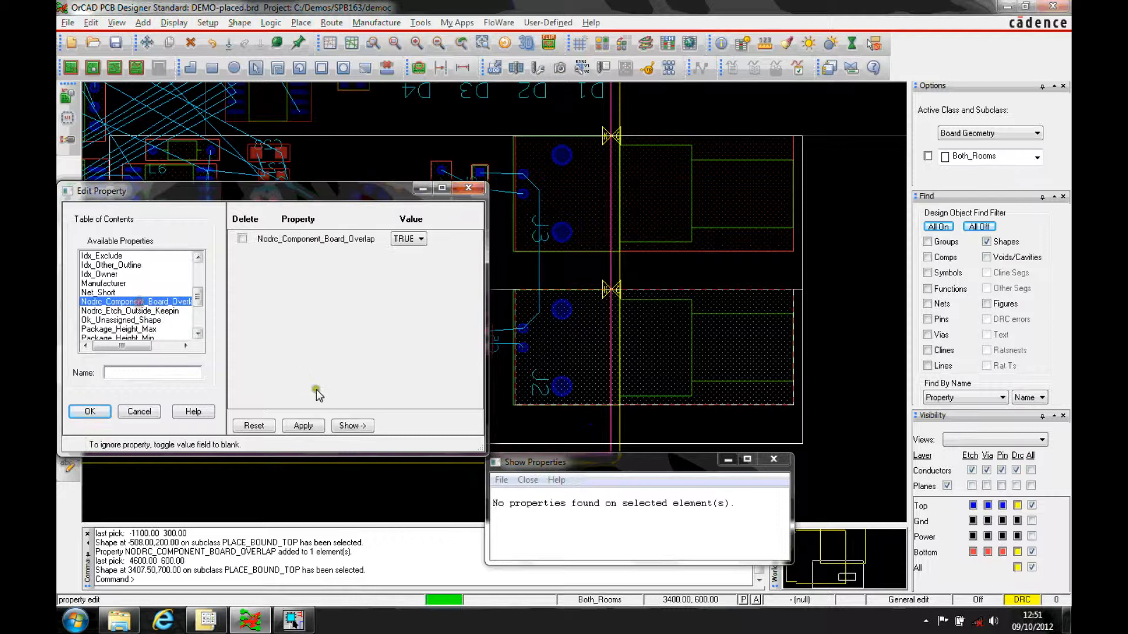
click(302, 426)
click(88, 412)
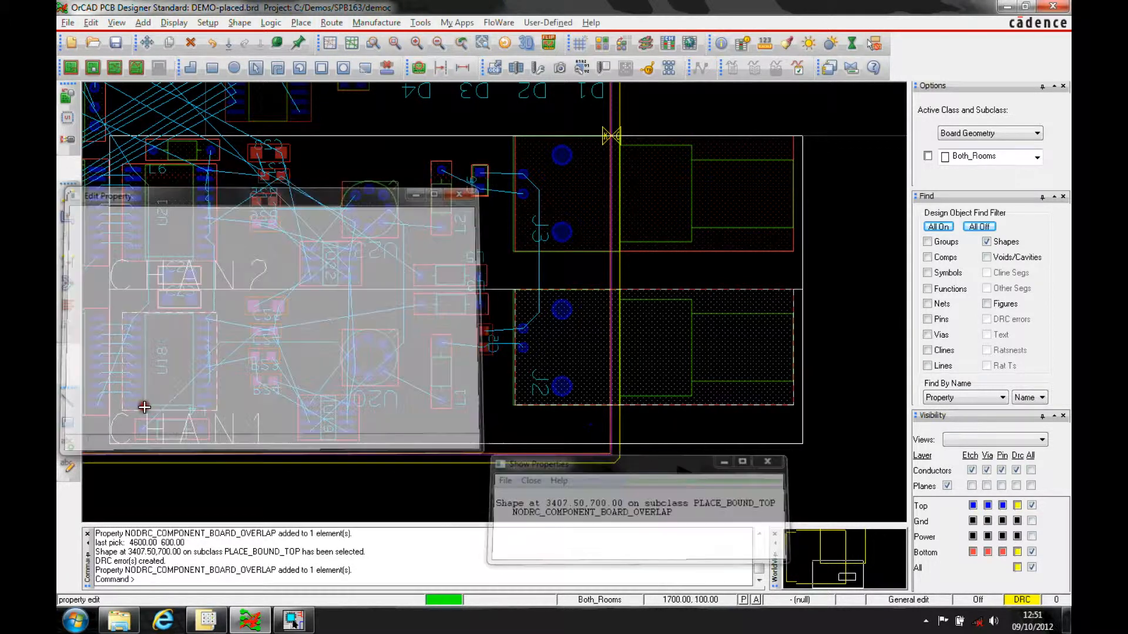
Assign Nodrc_Component_Board_Overlap to J3's place-bound shape and end property editing with Done.
click(748, 246)
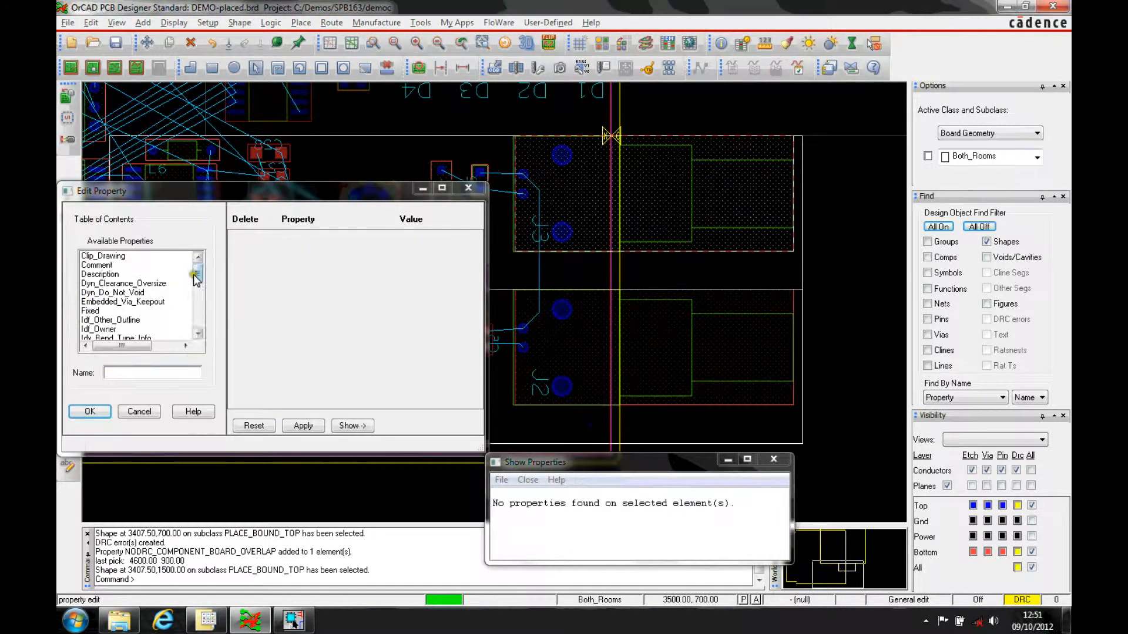
drag(198, 275, 198, 294)
click(137, 312)
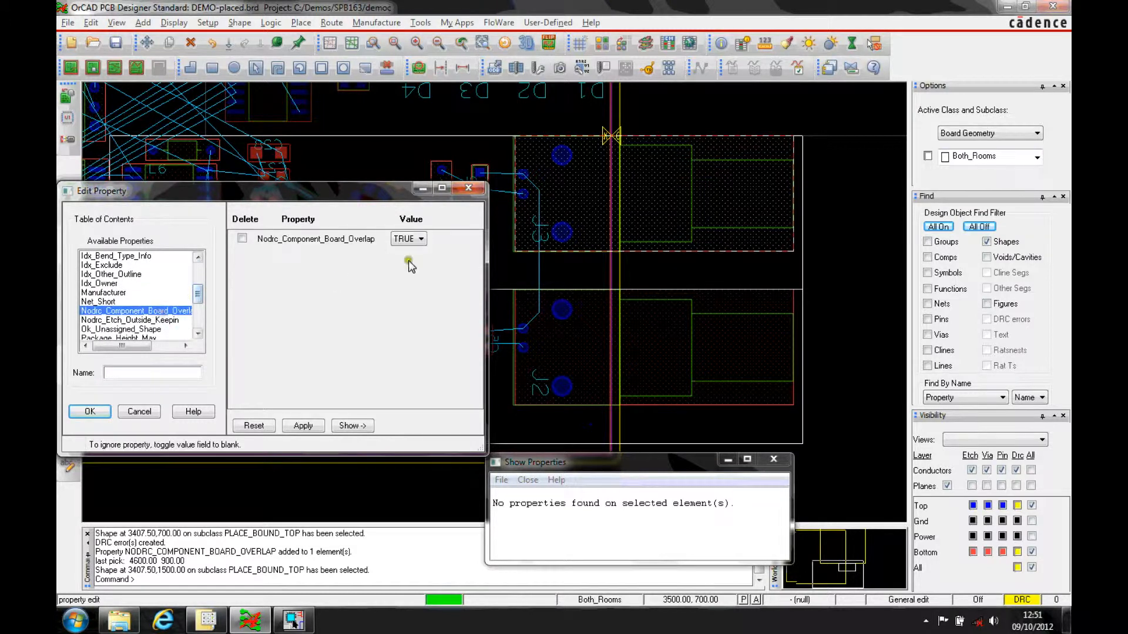
click(300, 425)
click(89, 412)
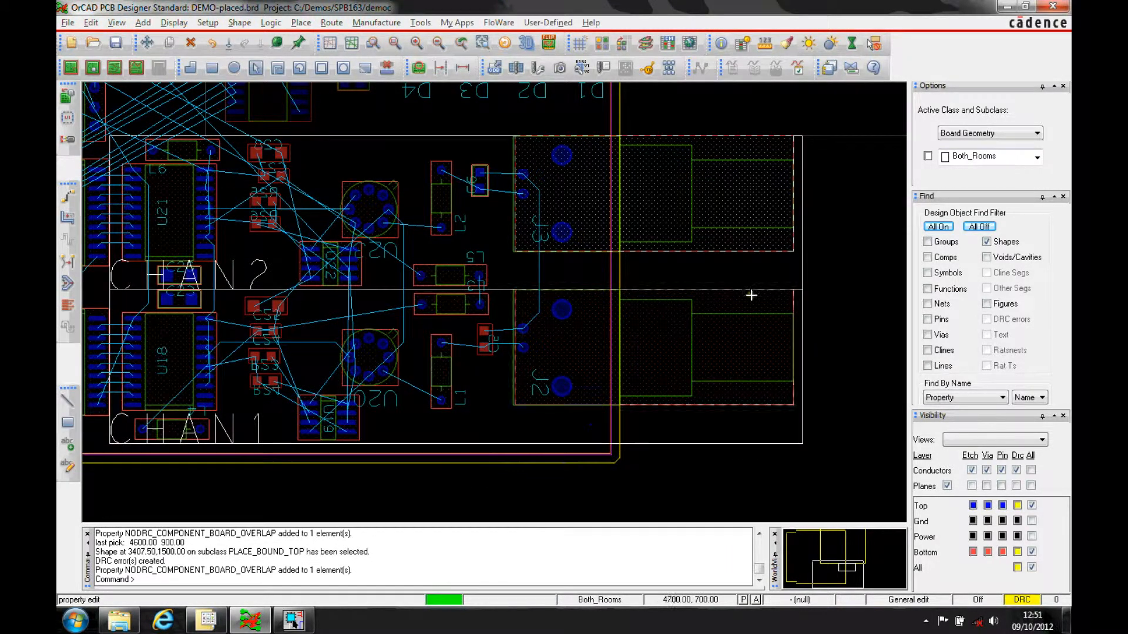
right_click(821, 293)
click(851, 306)
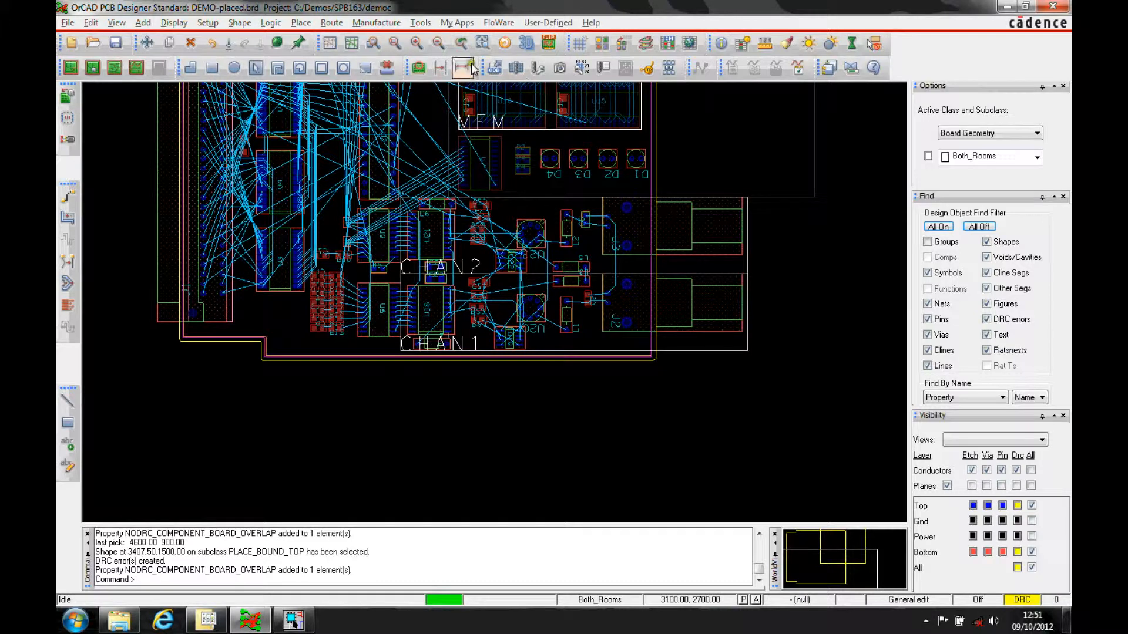
click(173, 23)
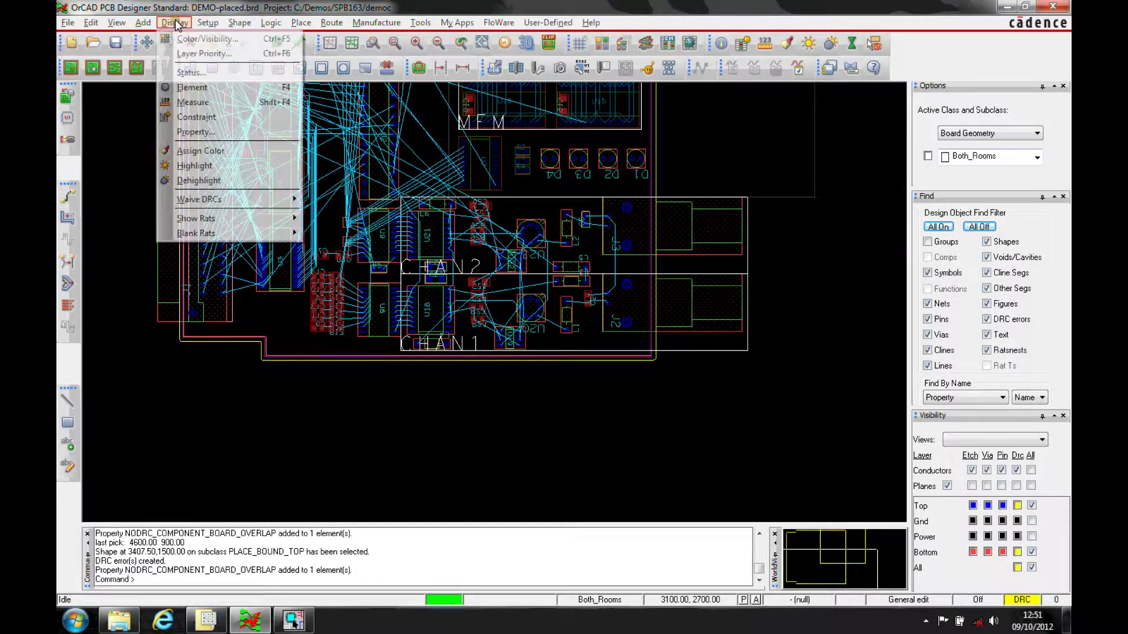
click(192, 69)
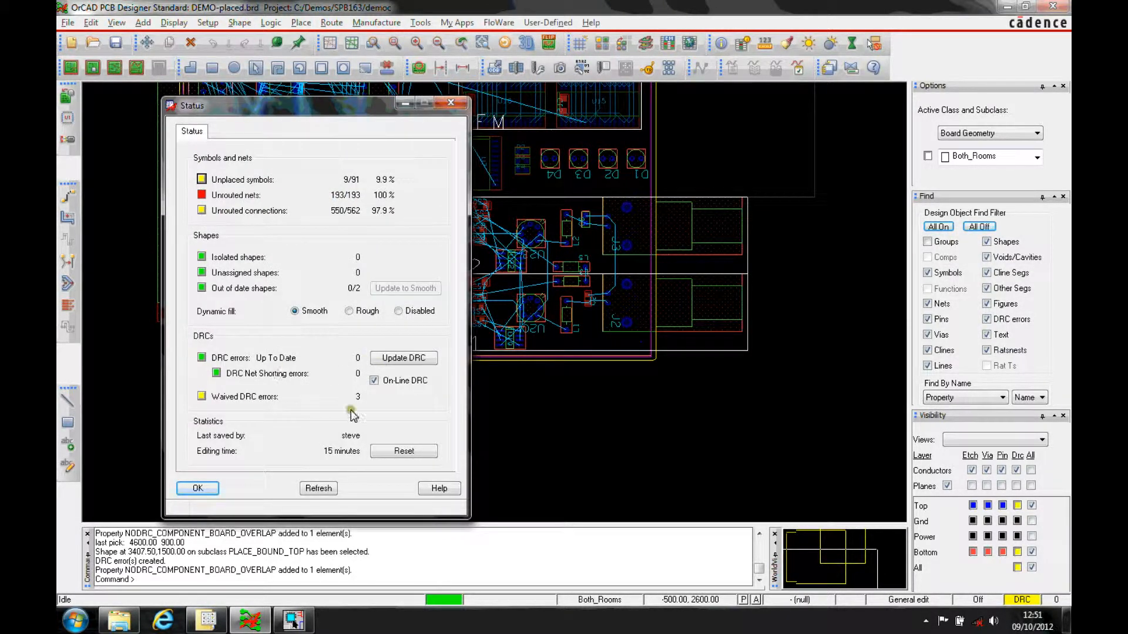
click(198, 489)
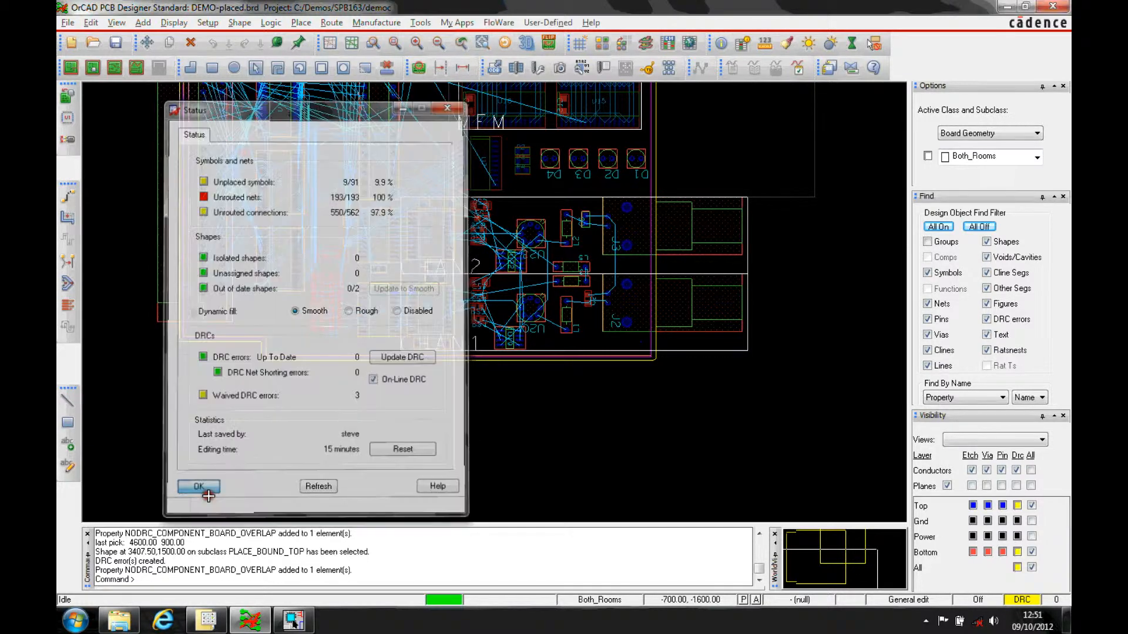